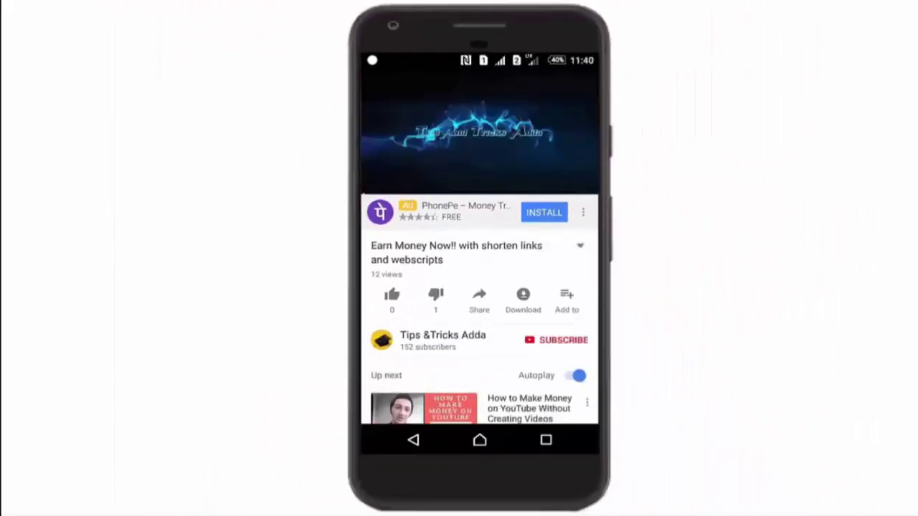
left_click(557, 340)
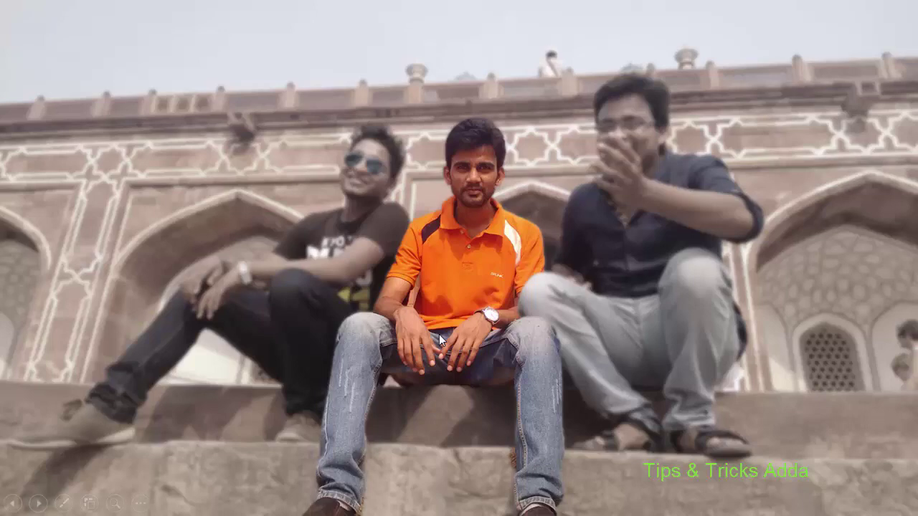
Exit the slide show, create a new presentation and switch its slide to the Blank layout
key("Escape")
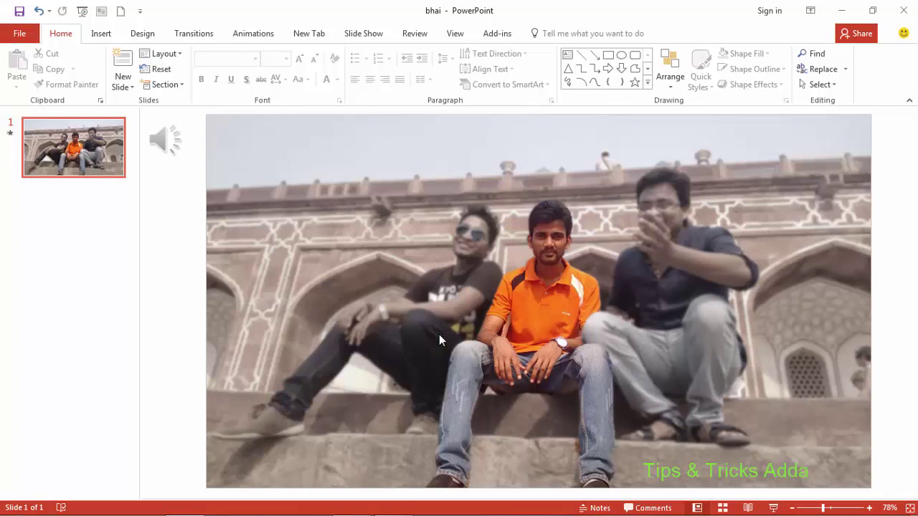
key("ctrl+n")
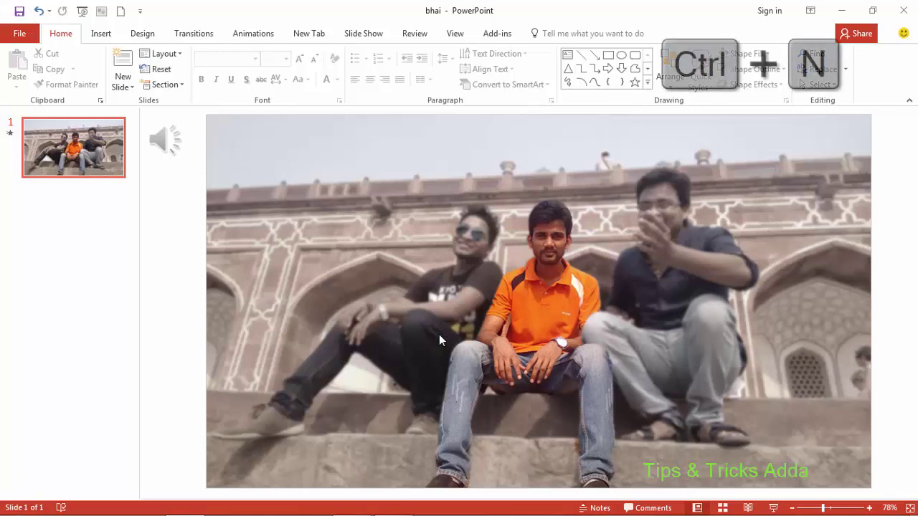
key("Up")
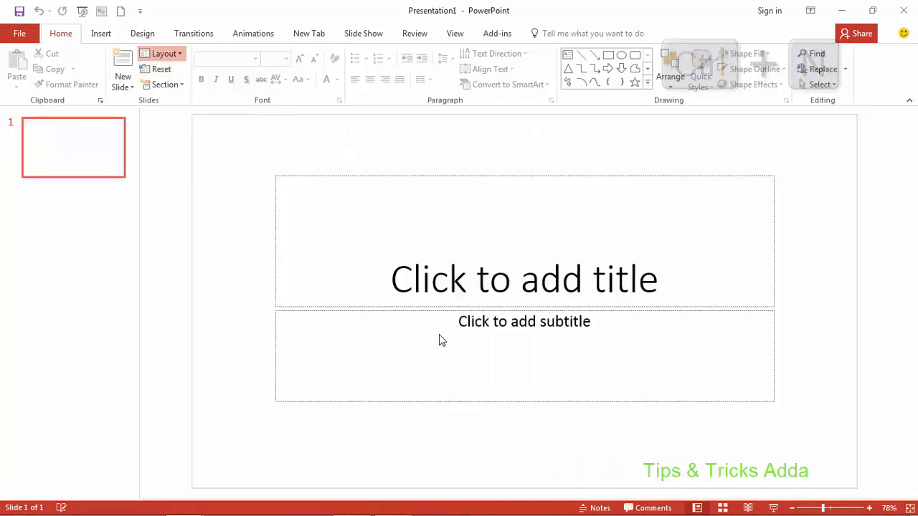
key("Return")
key("Down")
key("Down")
key("Return")
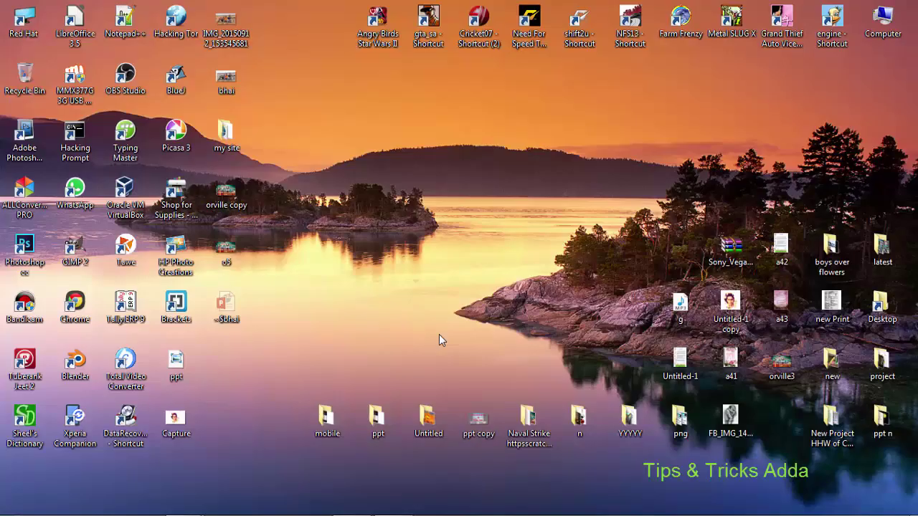
Insert the photo IMG_20150912_153545681 from the desktop onto the slide and duplicate it
left_click_drag(226, 22, 238, 438)
left_click_drag(441, 341, 441, 341)
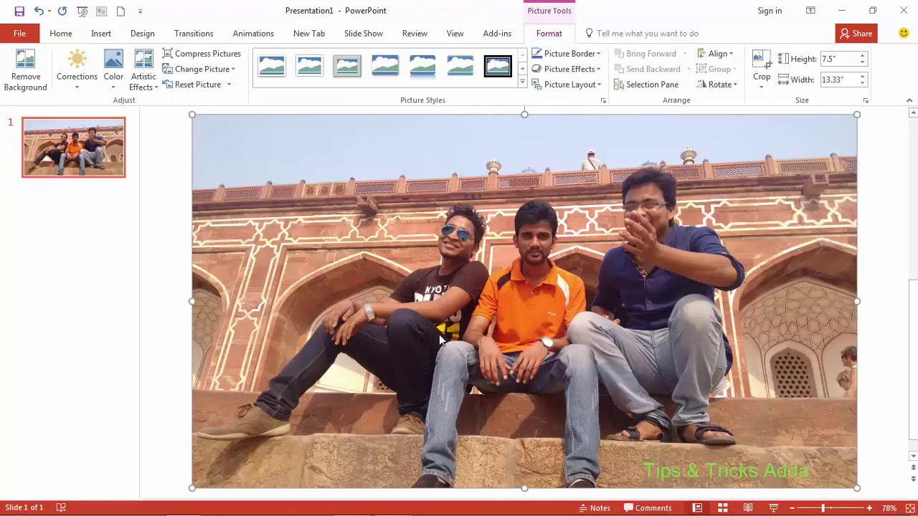
key("ctrl+d")
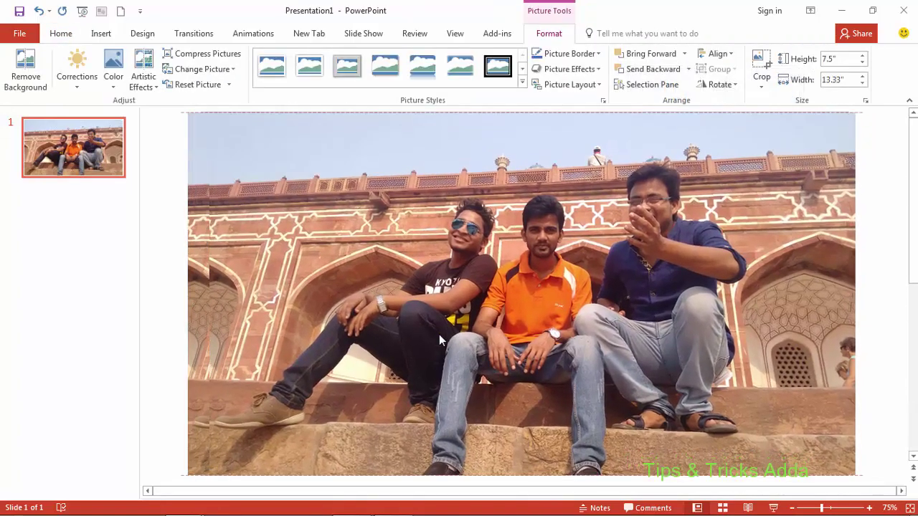
mouse_move(440, 335)
left_mouse_down()
mouse_move(426, 335)
mouse_move(455, 337)
mouse_move(441, 335)
left_mouse_up()
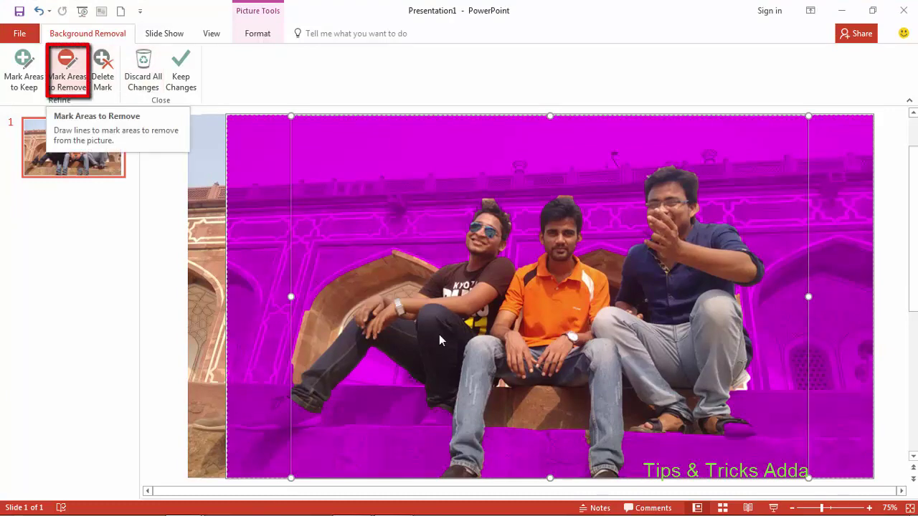
Remove the duplicate photo's background, marking the two outer men and the wall for removal and keeping only the middle man in orange
left_click_drag(392, 289, 378, 352)
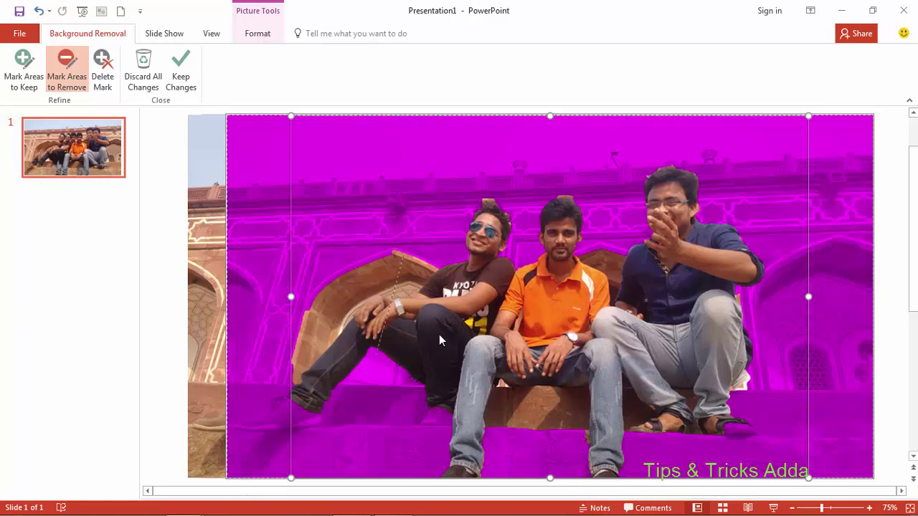
left_click_drag(499, 216, 422, 369)
left_click_drag(655, 177, 684, 395)
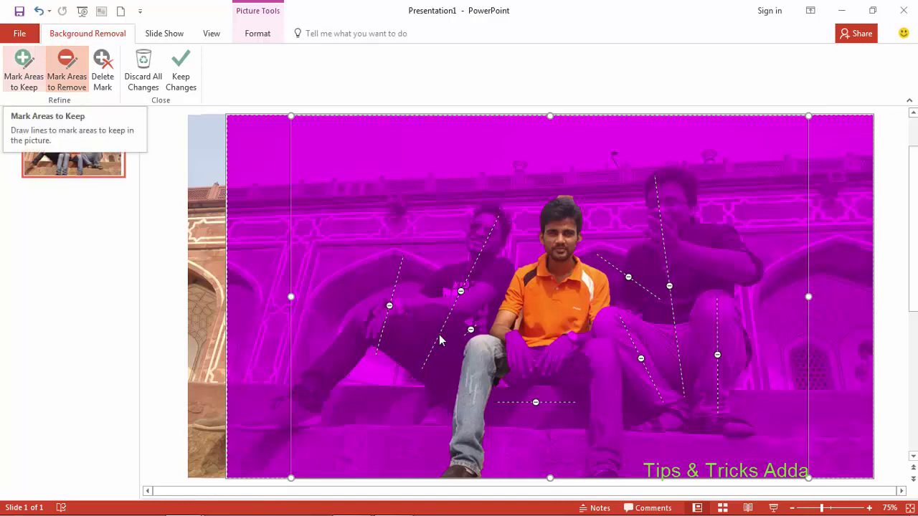
left_click(24, 69)
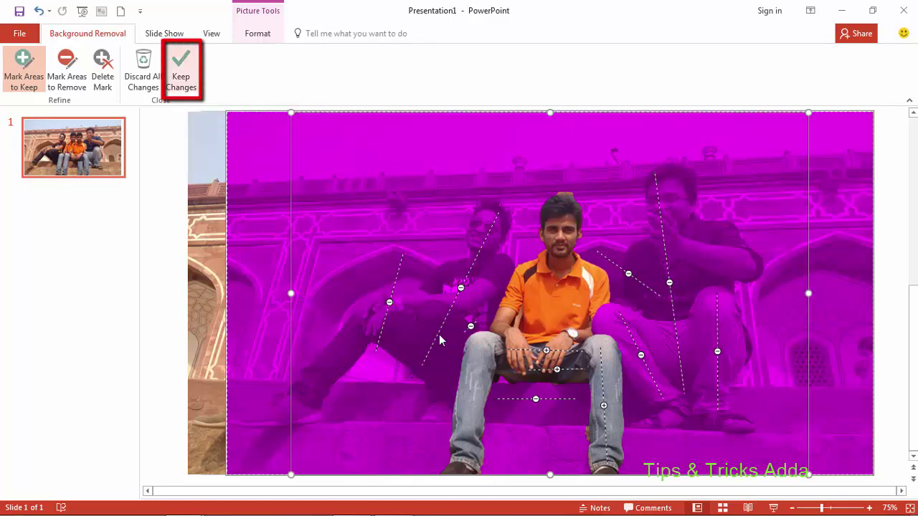
key("Escape")
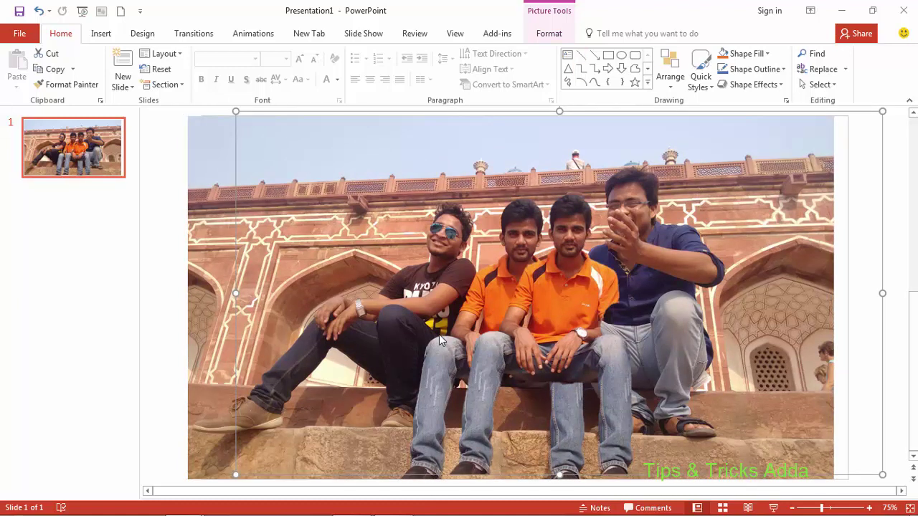
Apply the Blur artistic effect to the full photo behind the cut-out and set its colour saturation to 33%
left_click(548, 33)
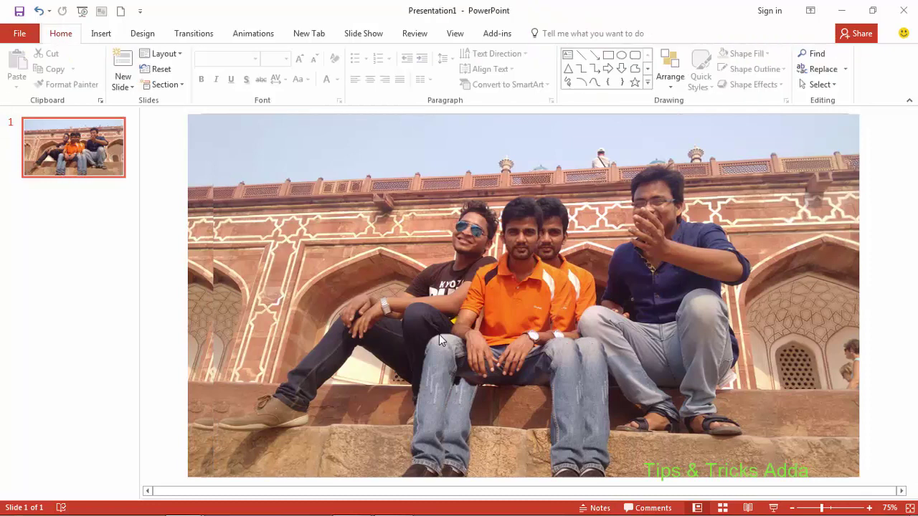
left_click(441, 341)
key("Tab")
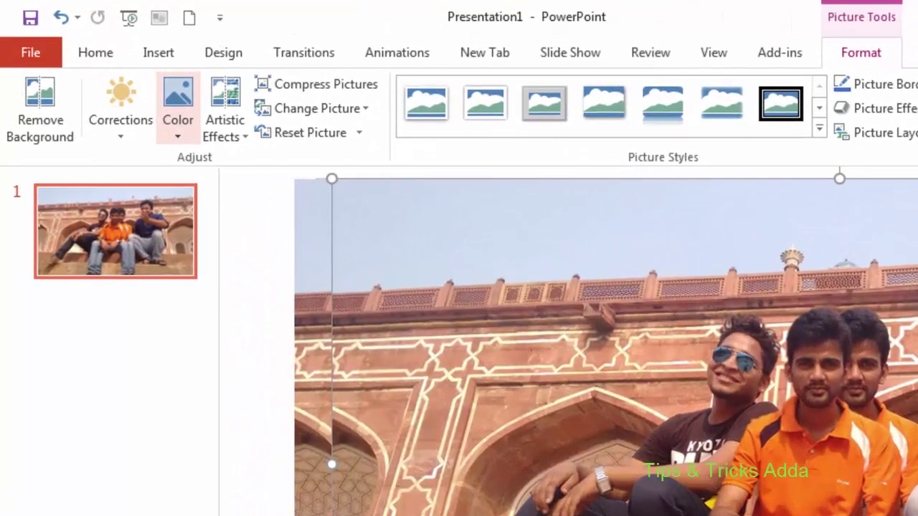
left_click(225, 107)
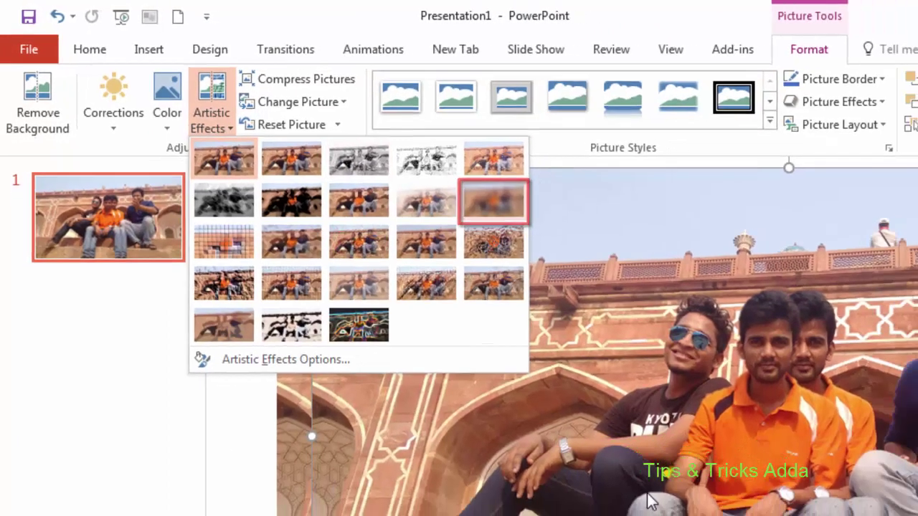
left_click(525, 214)
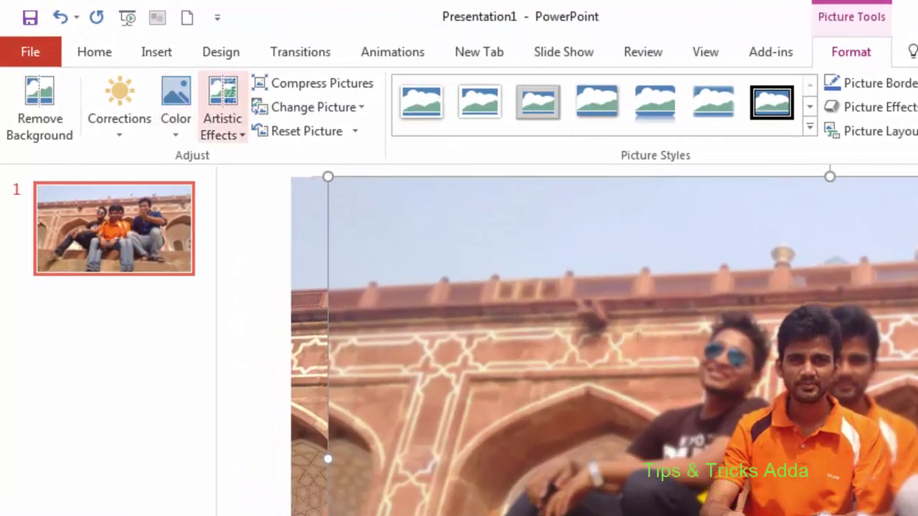
left_click(175, 104)
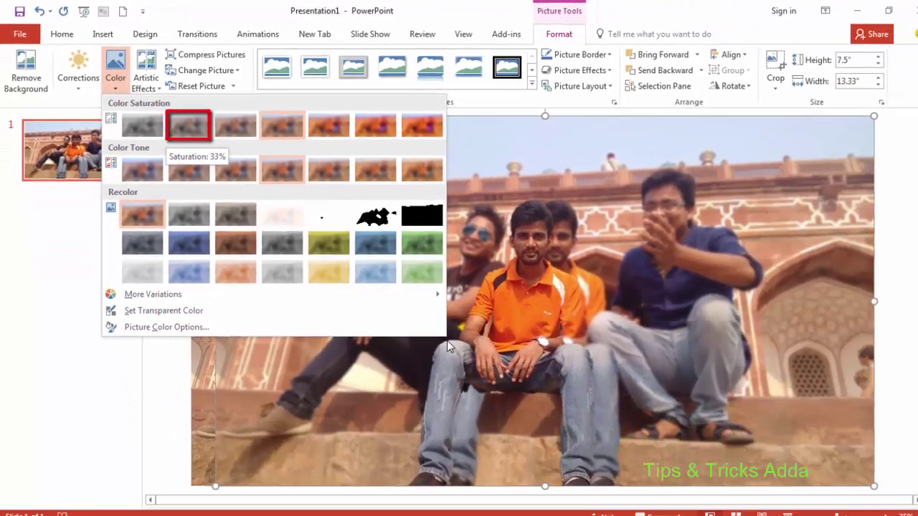
left_click(287, 190)
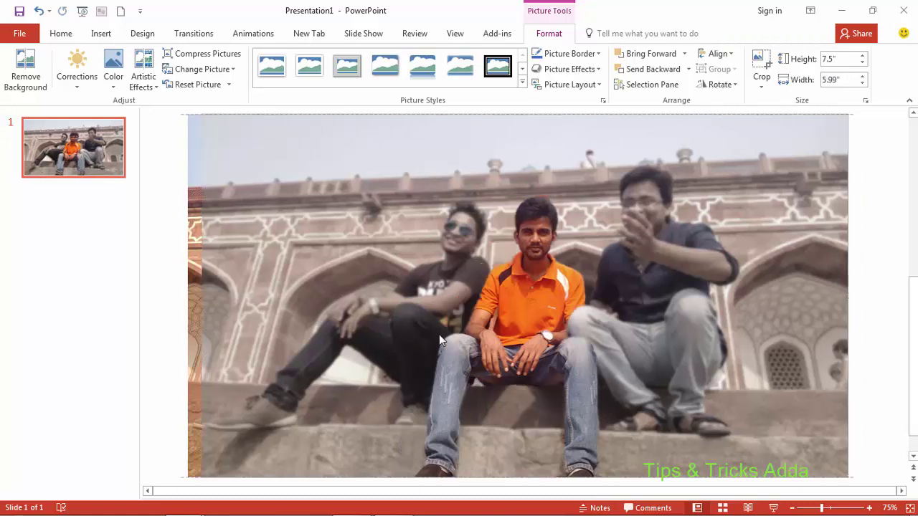
key("Escape")
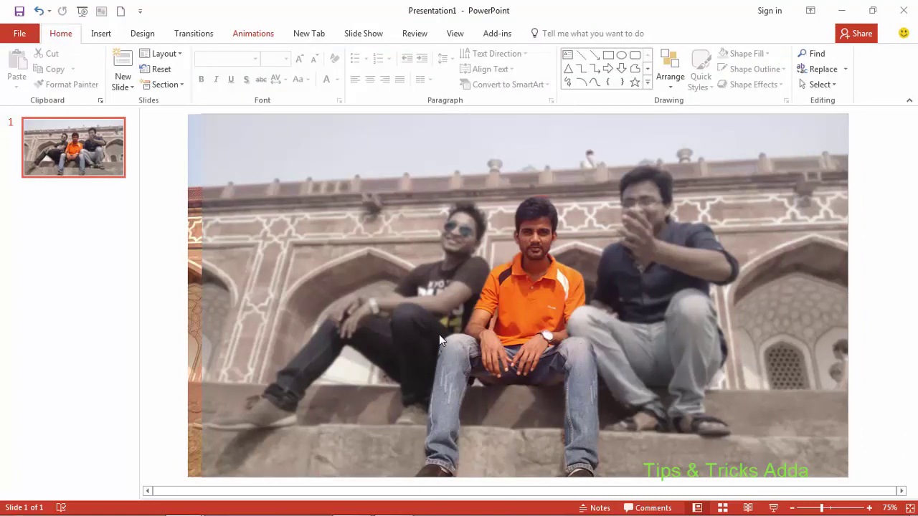
Show the Animation Pane, add a Fade animation to the blurred photo and set it to start After Previous
key("alt+a")
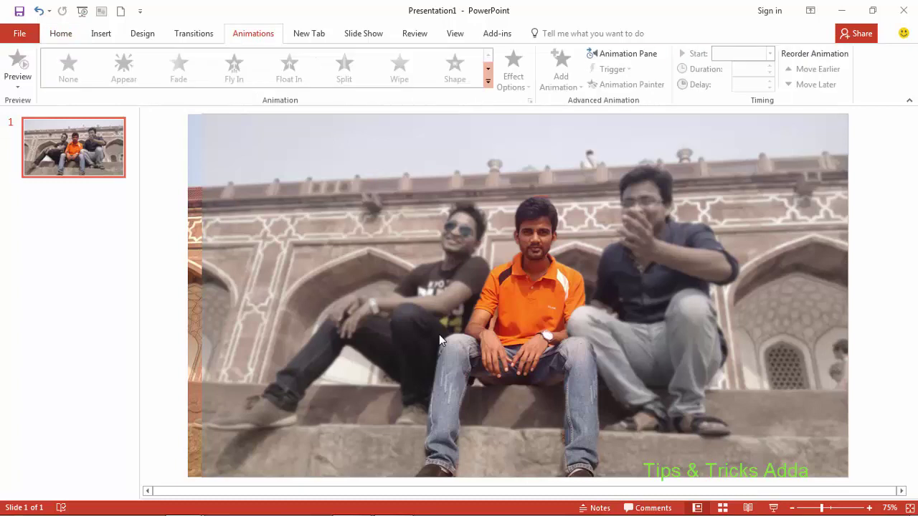
left_click(622, 54)
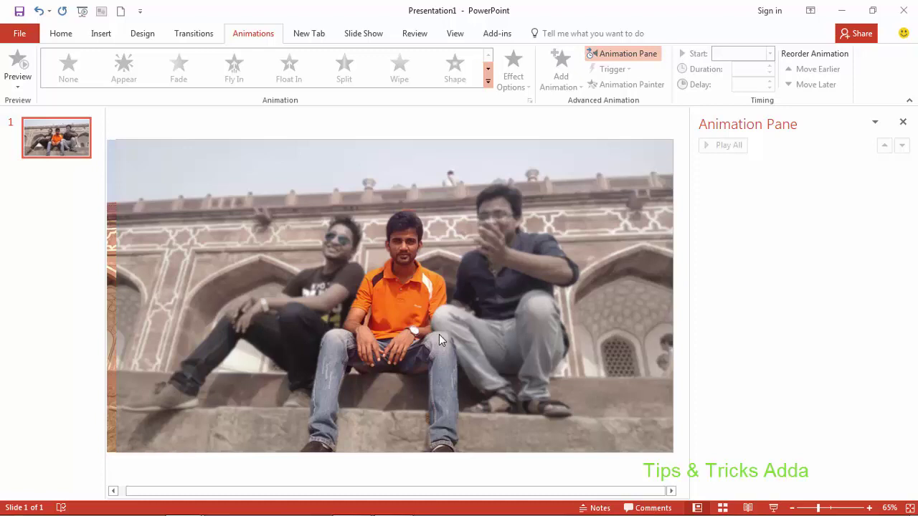
left_click(441, 340)
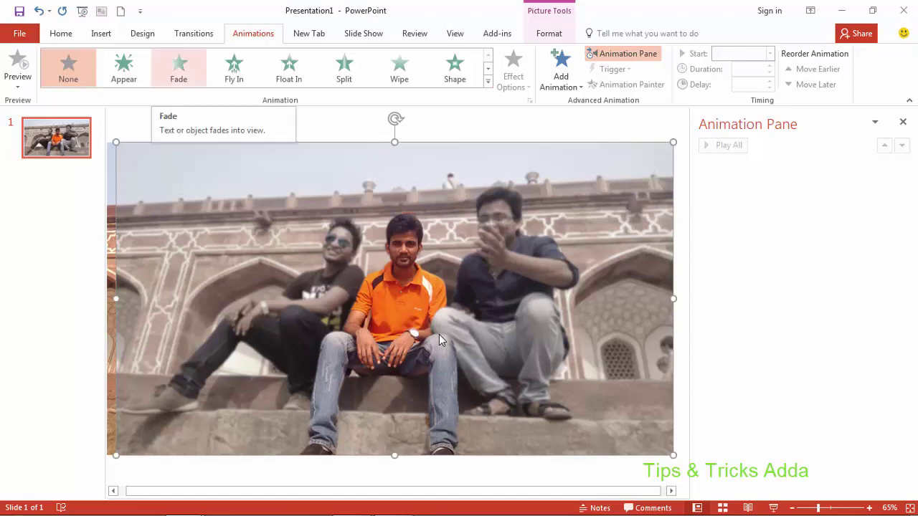
left_click(179, 66)
left_click(898, 206)
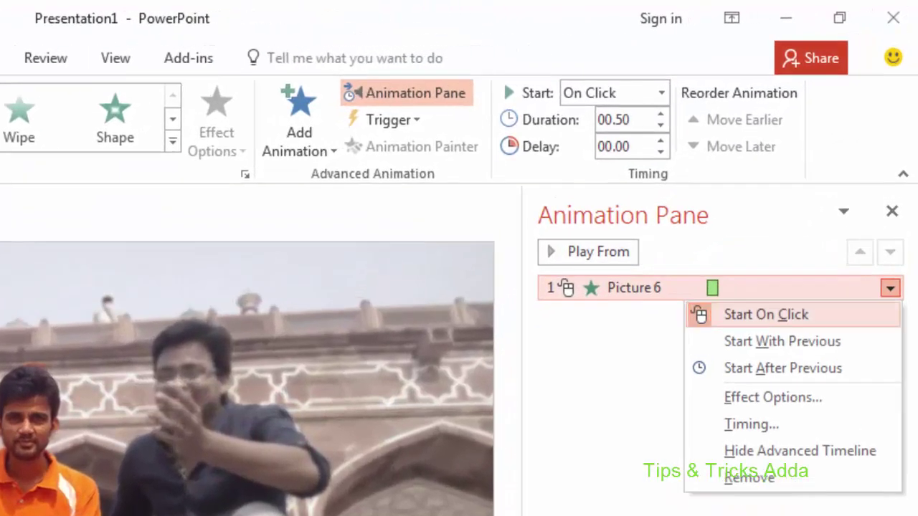
left_click(782, 368)
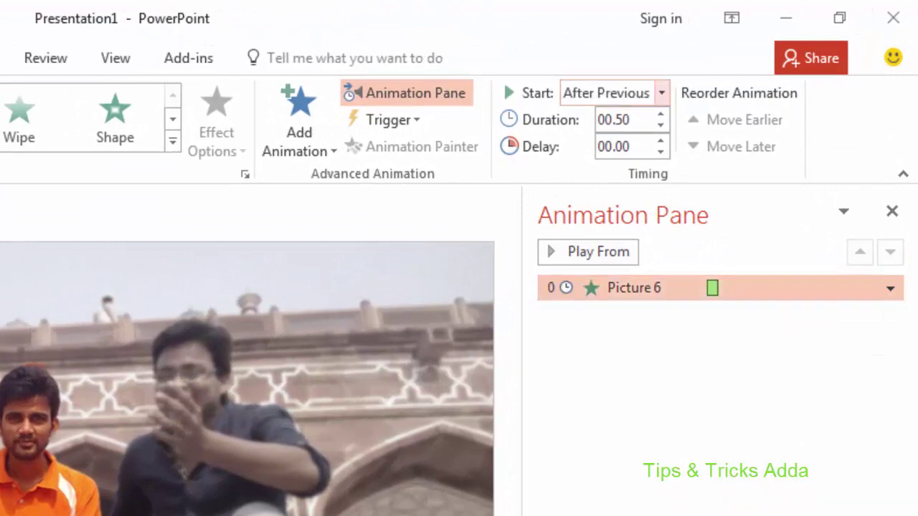
Set the blurred photo's Fade animation delay to 01.00 second
left_click(660, 141)
left_click(660, 141)
left_click(660, 141)
left_click(660, 142)
left_click(660, 142)
left_click(660, 151)
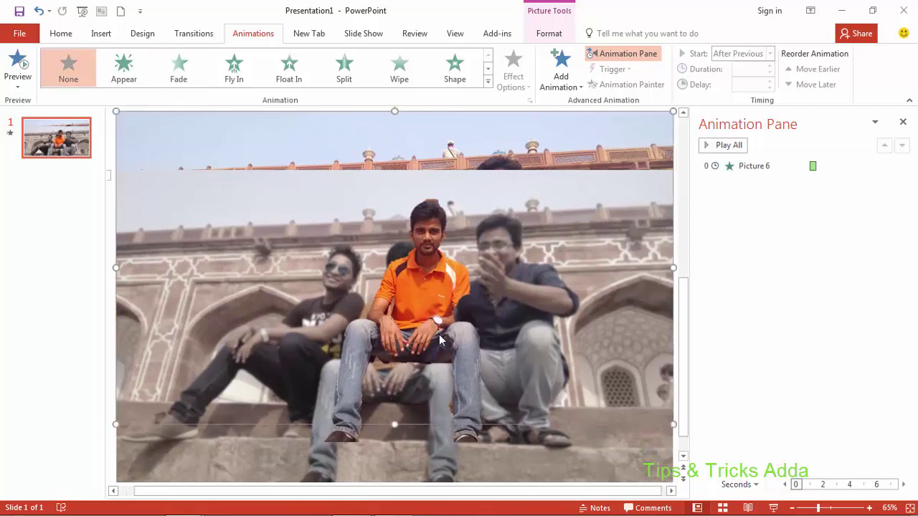
Align the blurred photo with the original photo underneath it on the slide
key("Down")
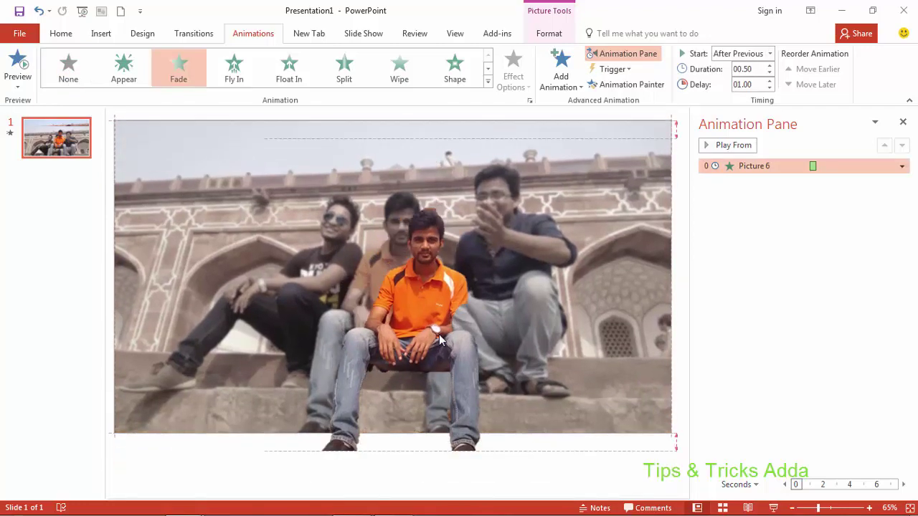